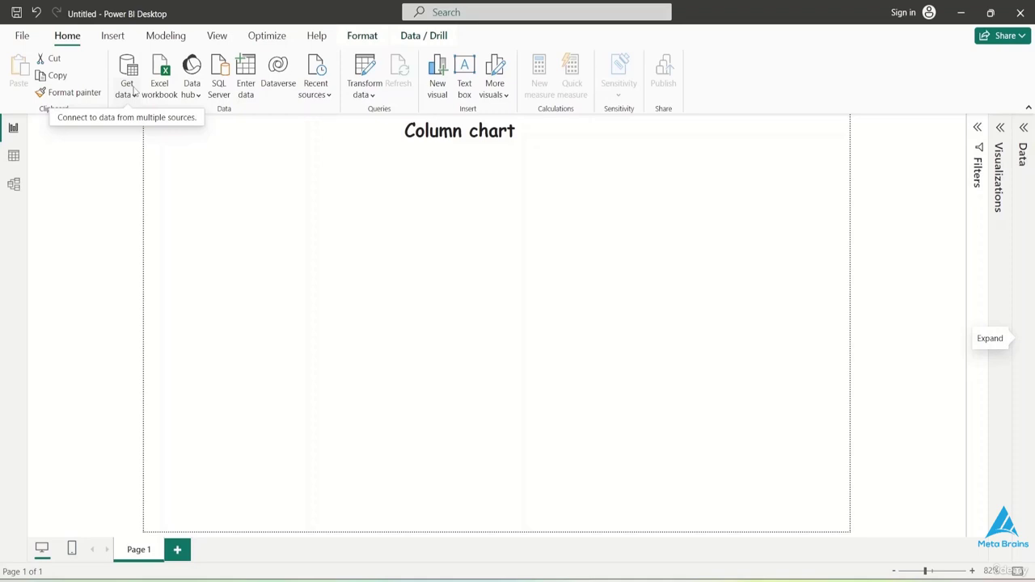
Open the complete list of data source connectors and look through the available sources.
click(134, 91)
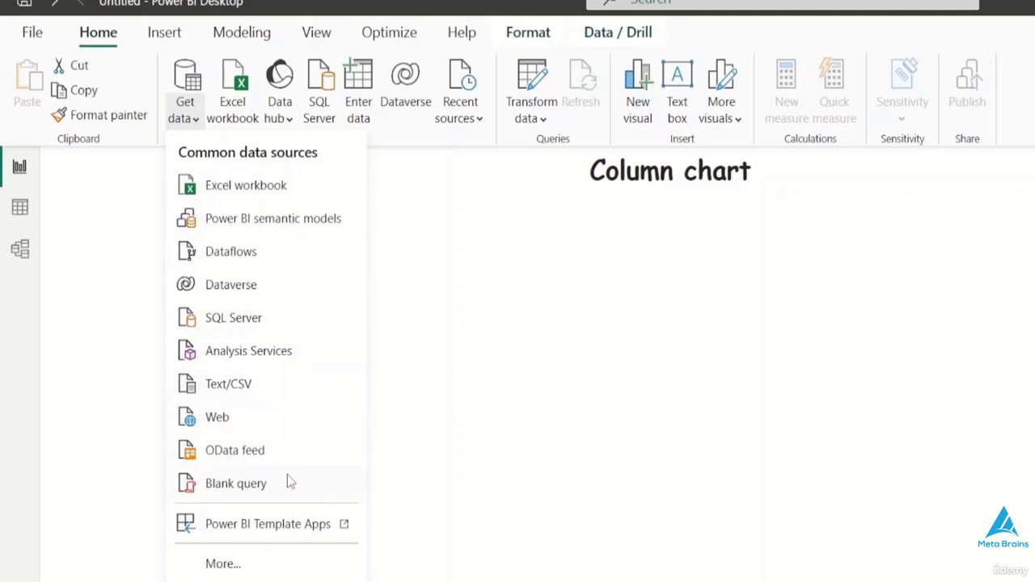
click(261, 565)
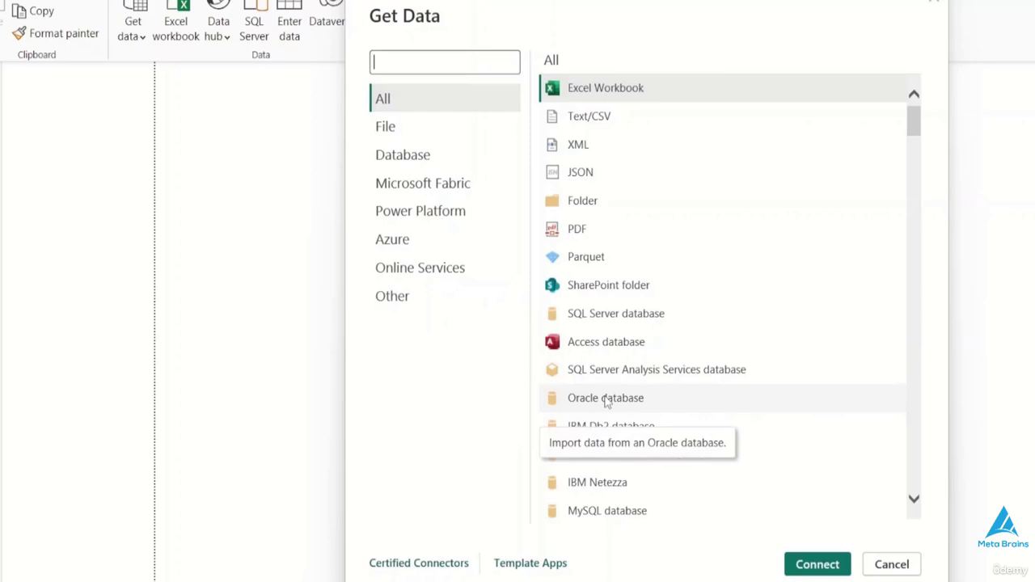
scroll(606, 402, down, 2)
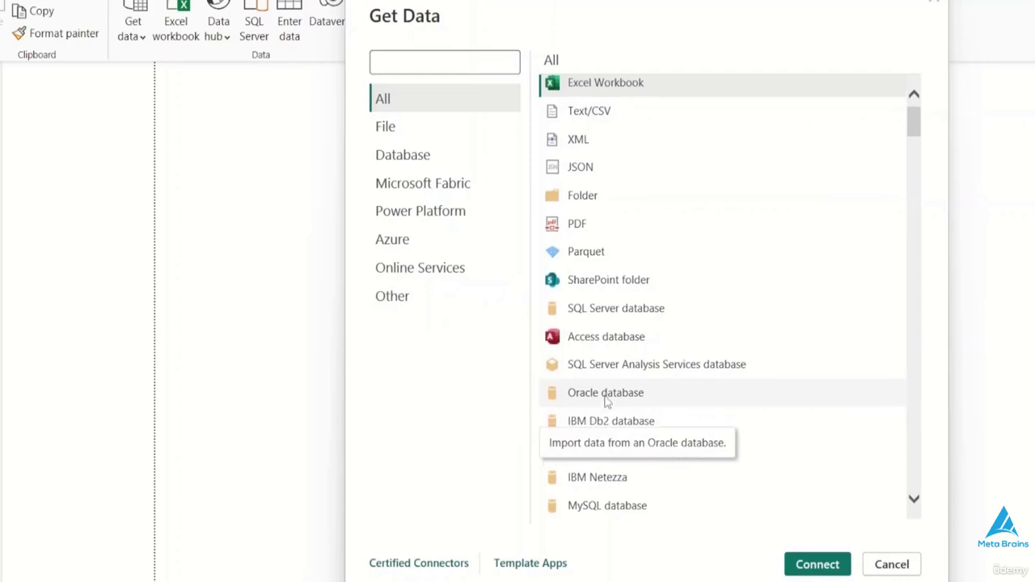
scroll(605, 402, down, 2)
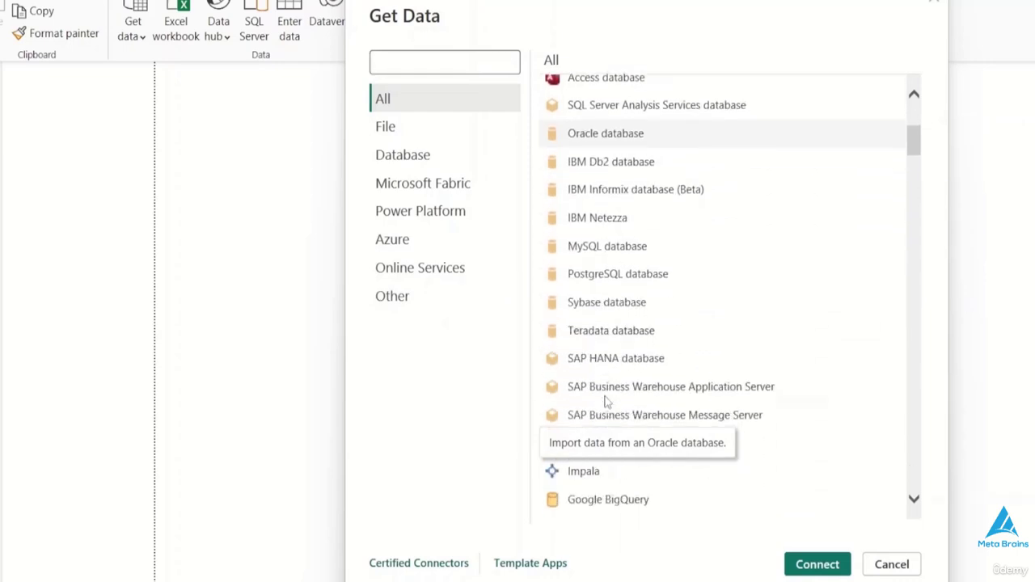
scroll(606, 402, down, 1)
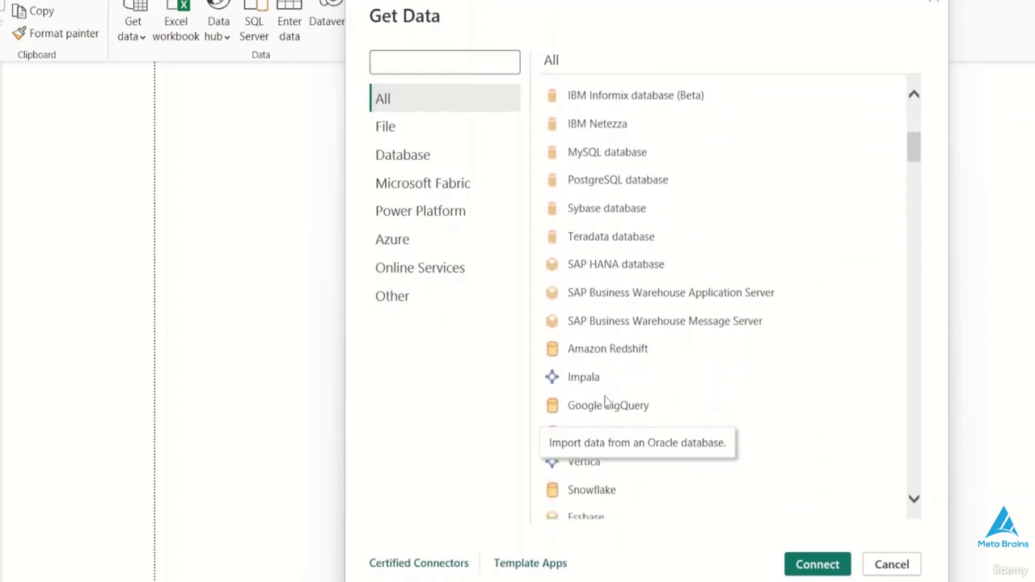
click(917, 502)
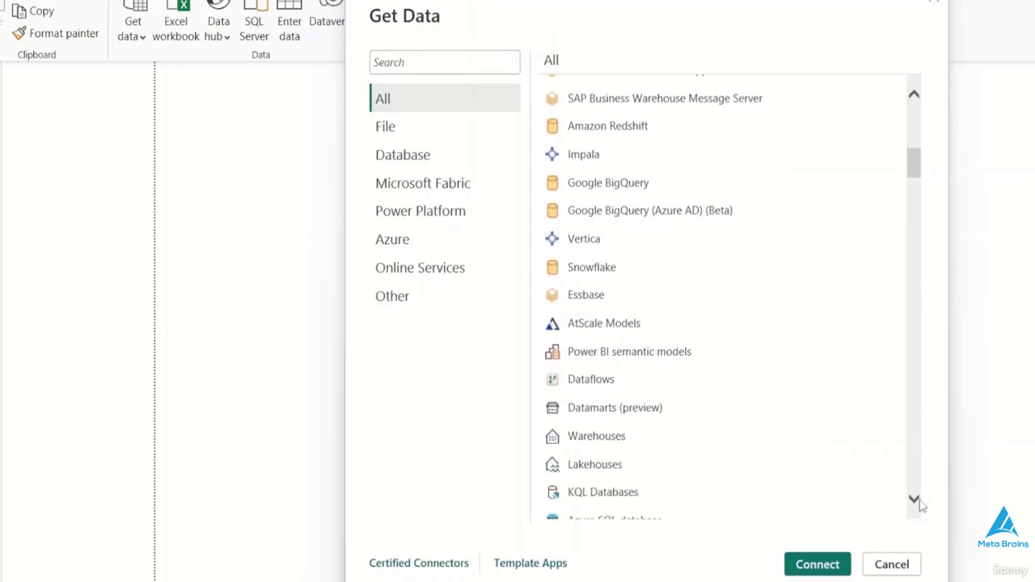
drag(917, 501, 917, 501)
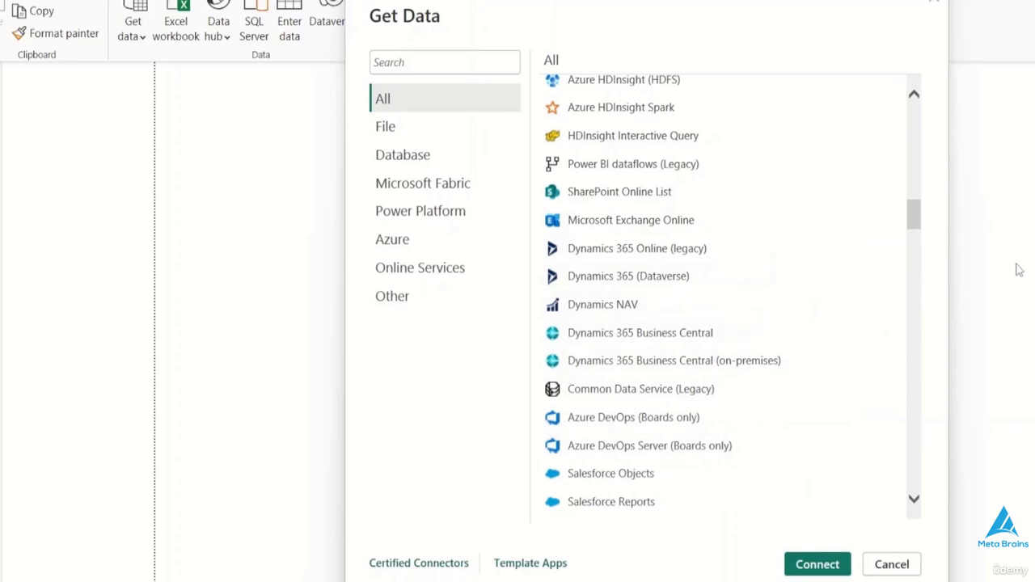
scroll(807, 275, up, 5)
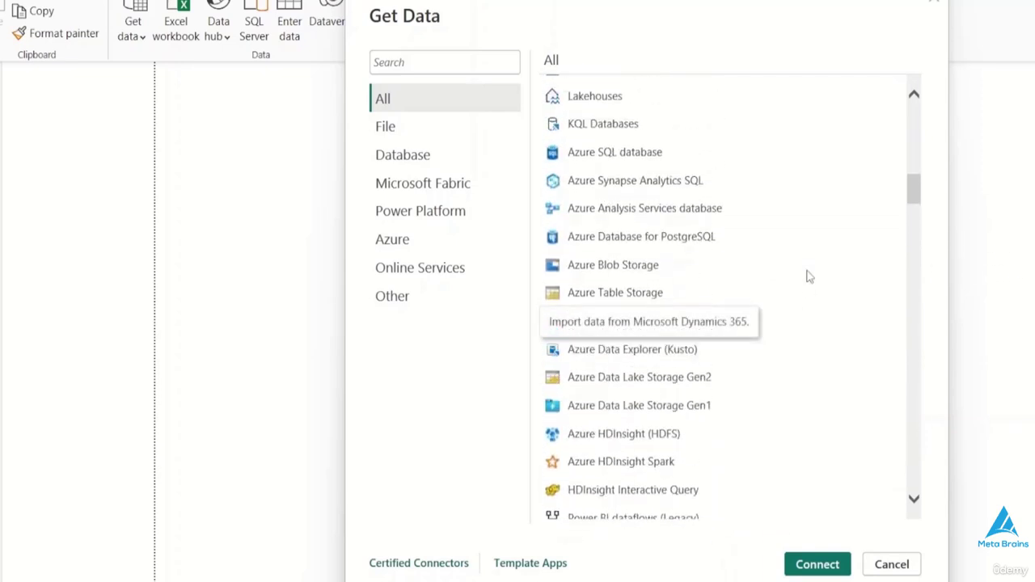
scroll(806, 277, up, 10)
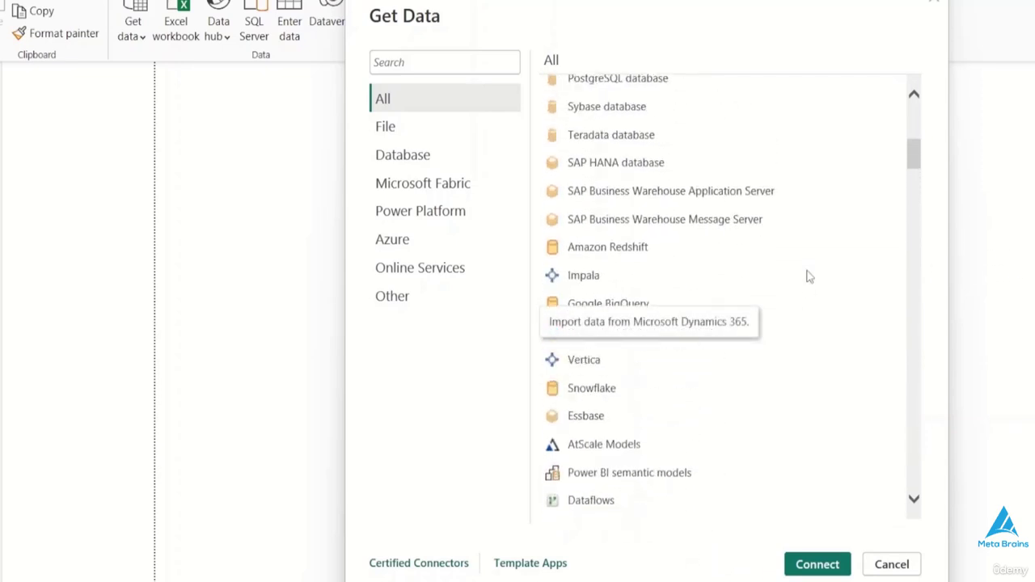
scroll(807, 277, up, 4)
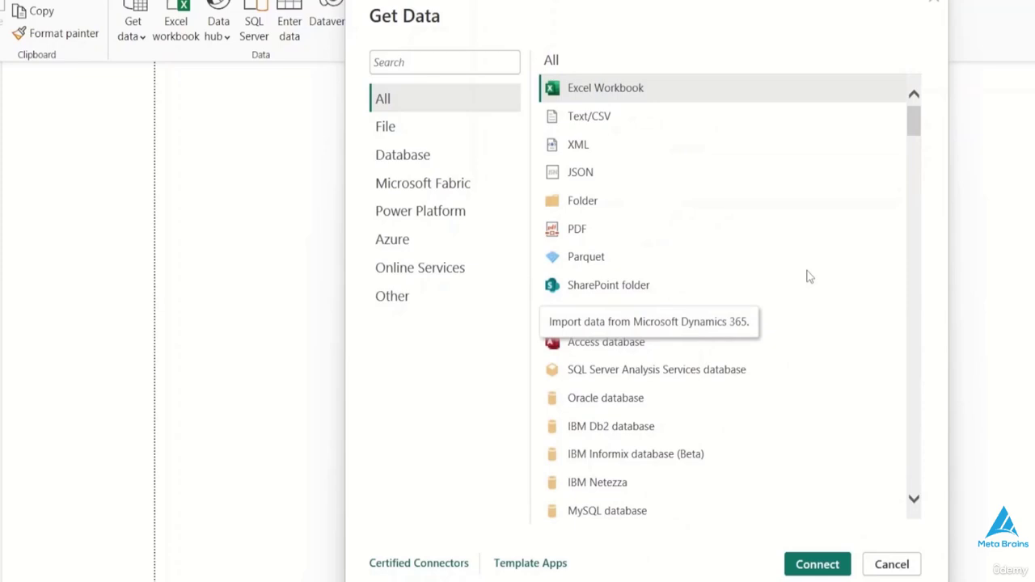
Load the Orders sheet from the Excel workbook Sample - Superstore (1).xlsx in Downloads into the report.
click(739, 96)
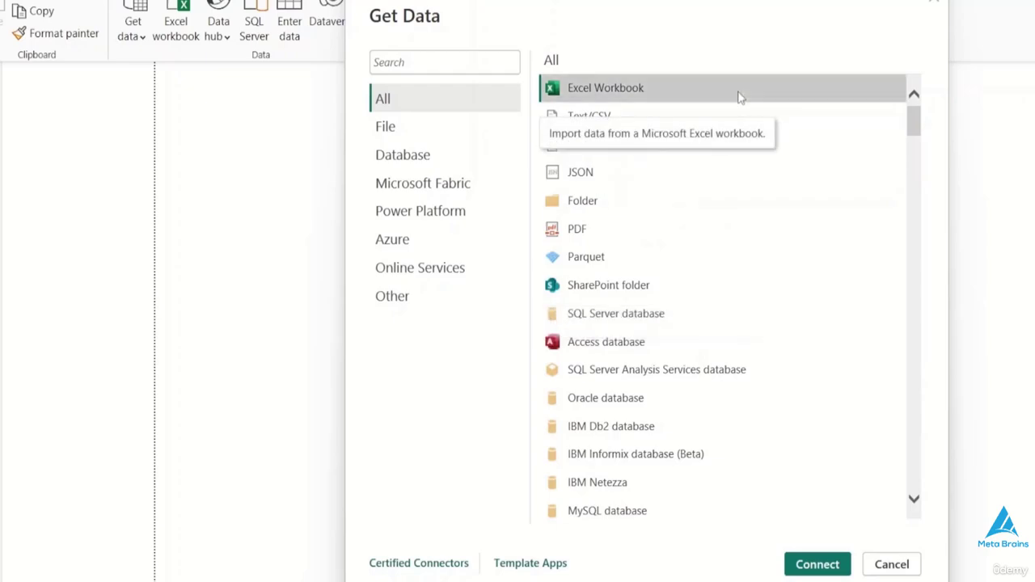
click(812, 568)
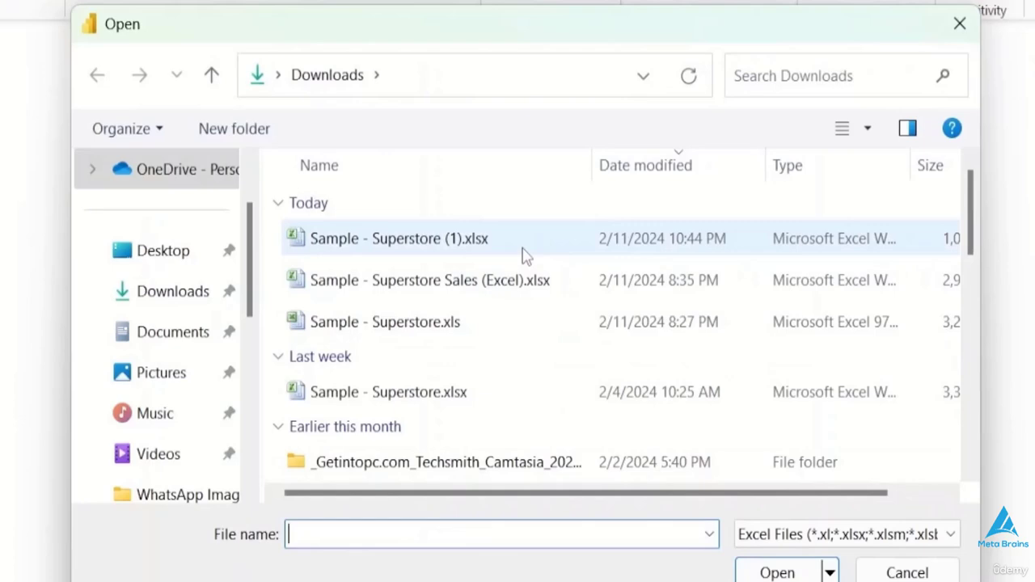
click(521, 255)
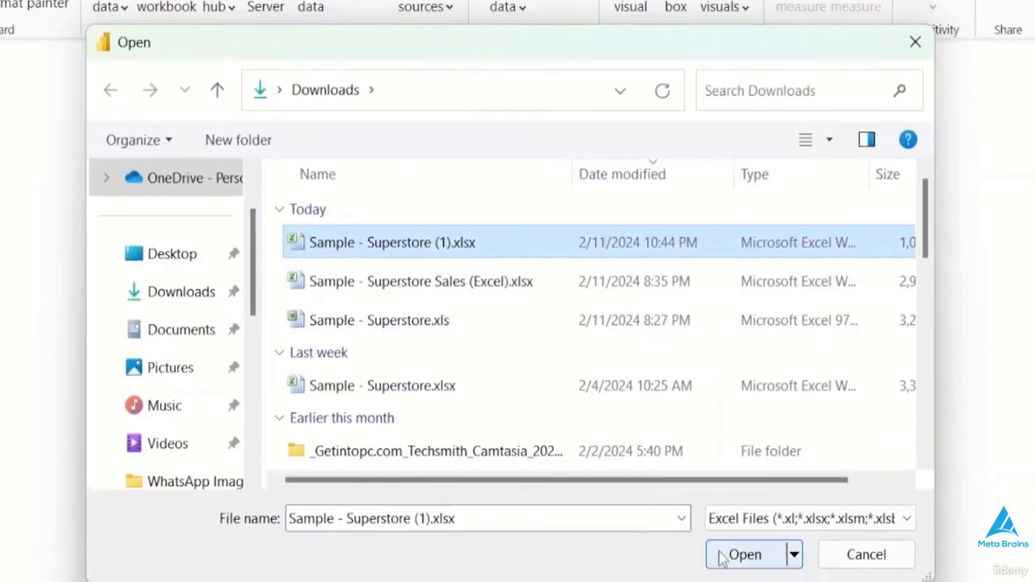
click(764, 572)
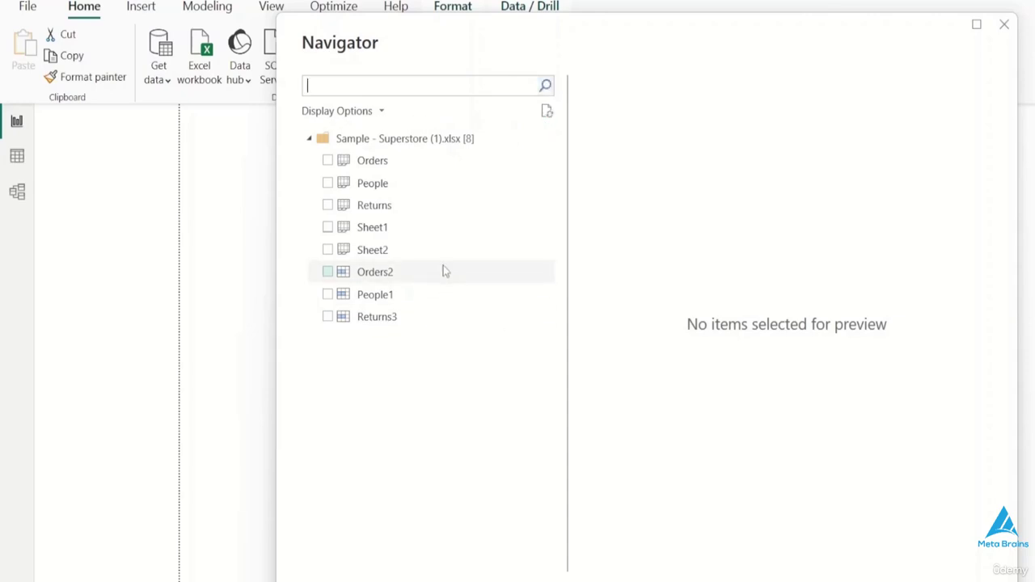
click(328, 161)
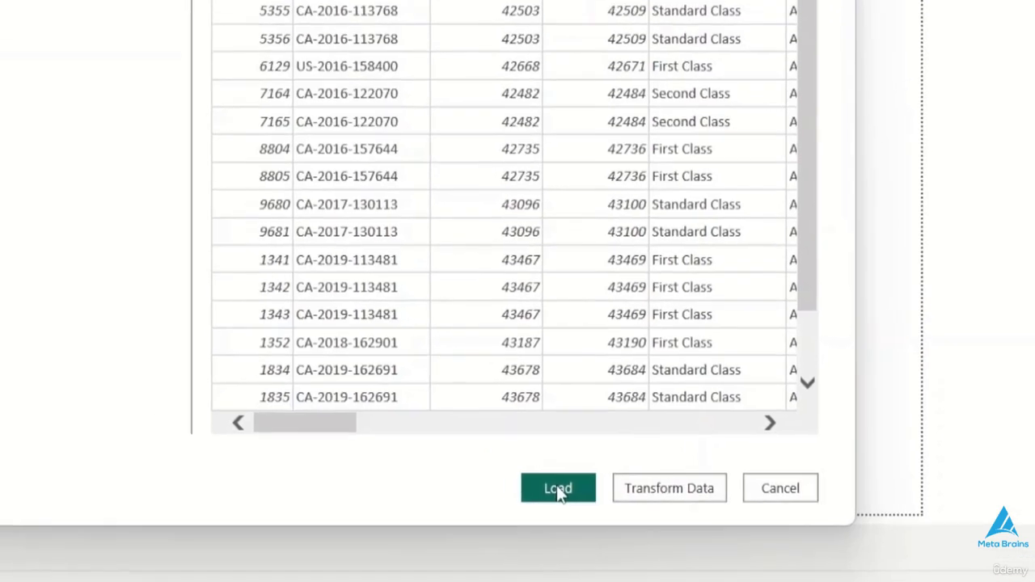
click(518, 463)
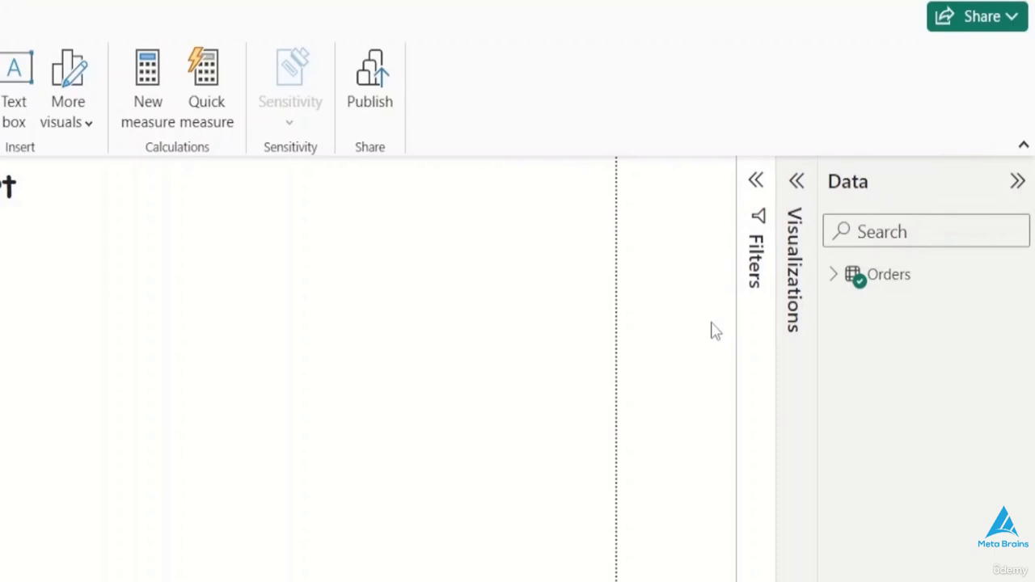
Expand the Filters and Visualizations panes, and place a taller blank stacked column chart below the page heading.
click(755, 184)
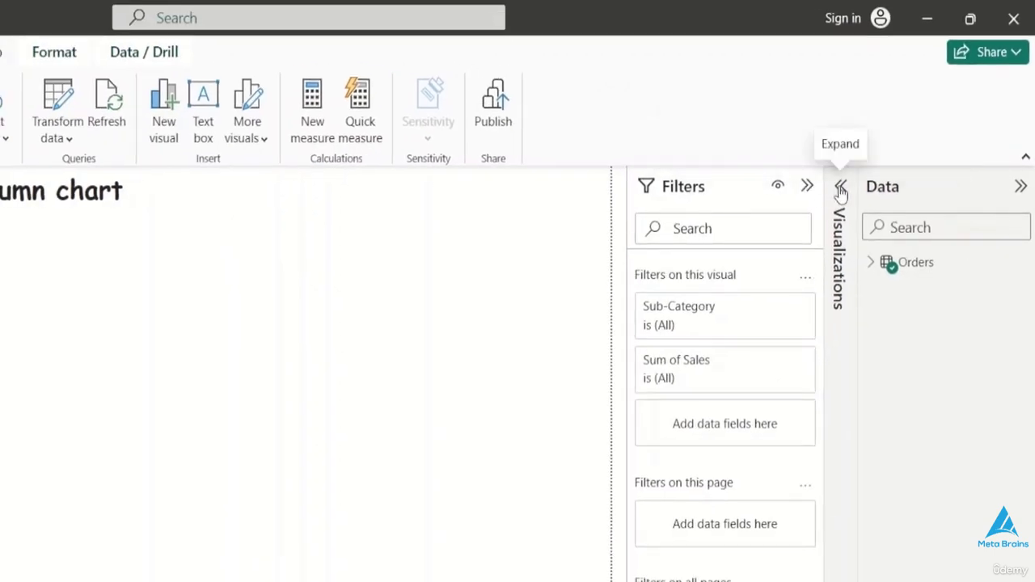
click(841, 190)
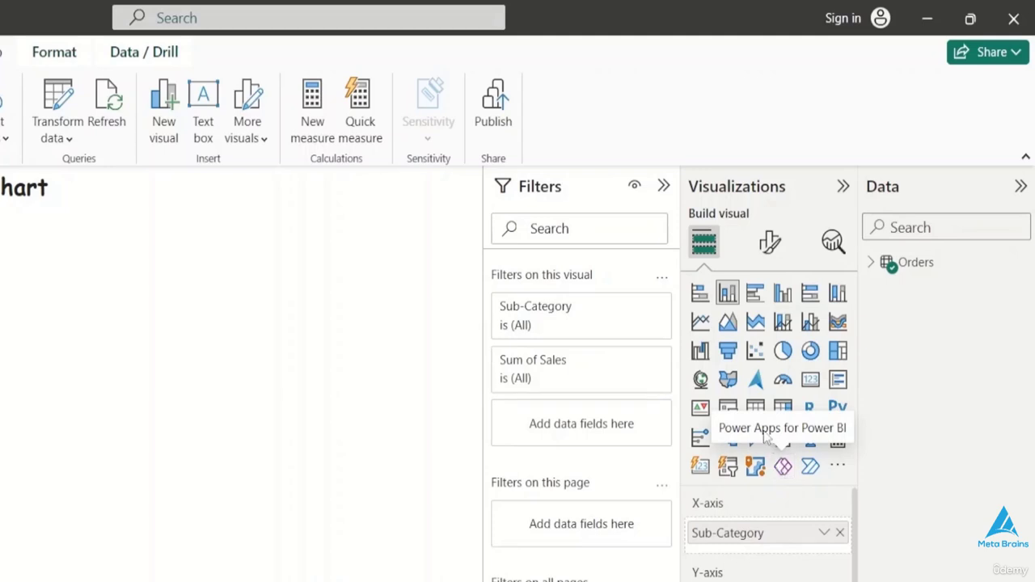
click(727, 293)
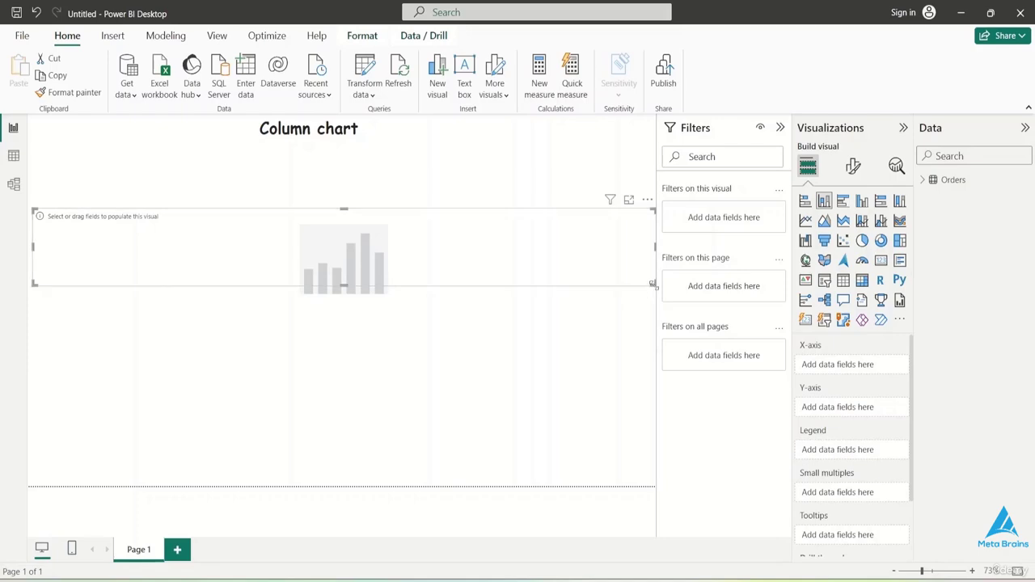
drag(647, 293, 612, 335)
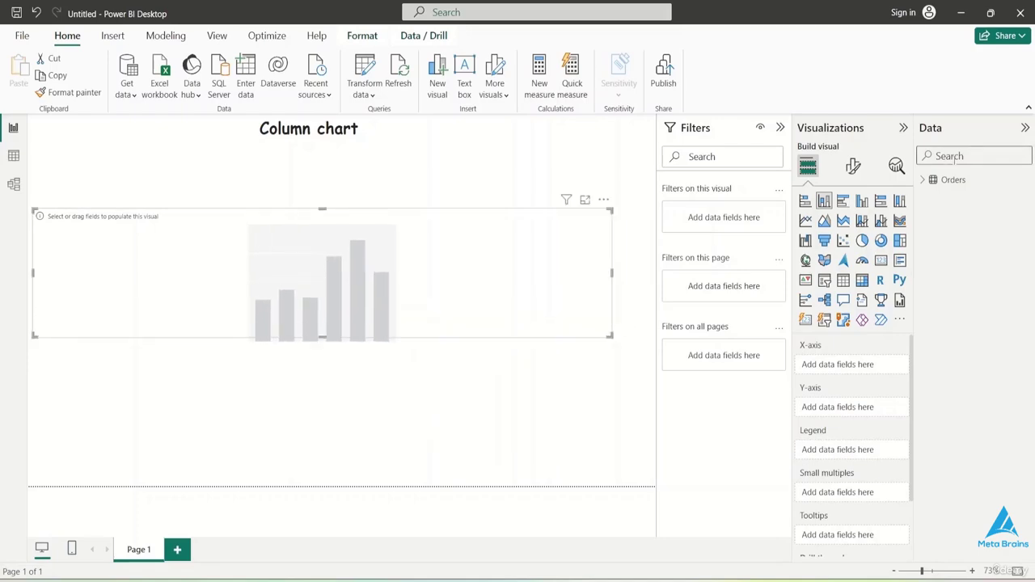
Assign Sub-Category from the Orders table to the chart's X-axis and Sales to its Y-axis.
click(924, 180)
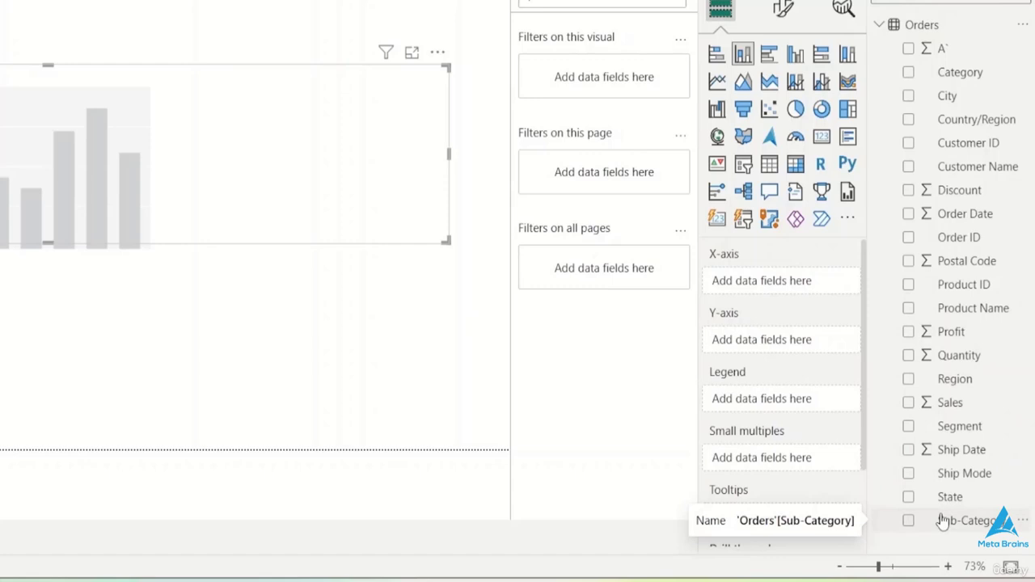
drag(943, 522, 770, 283)
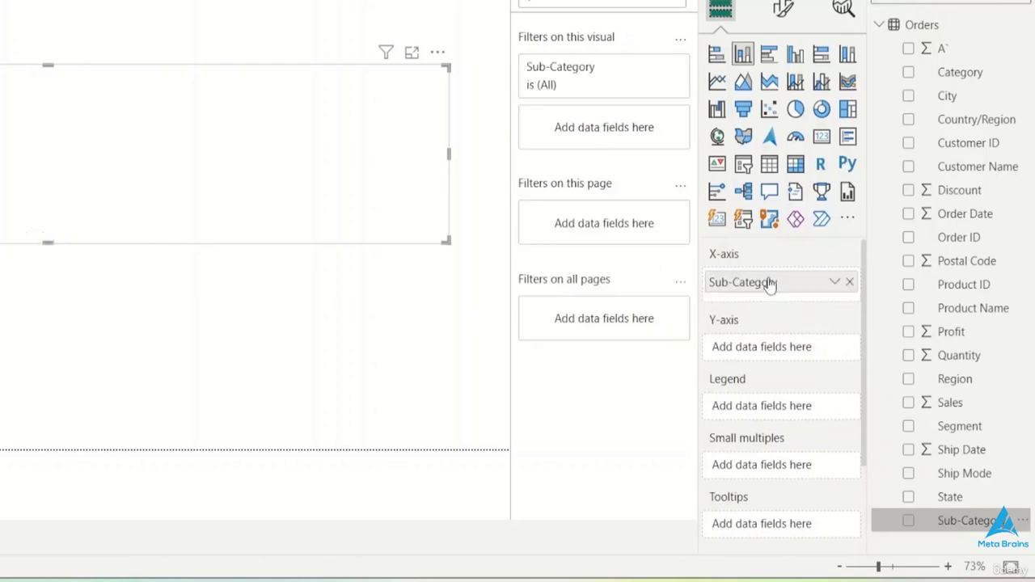
drag(926, 402, 764, 348)
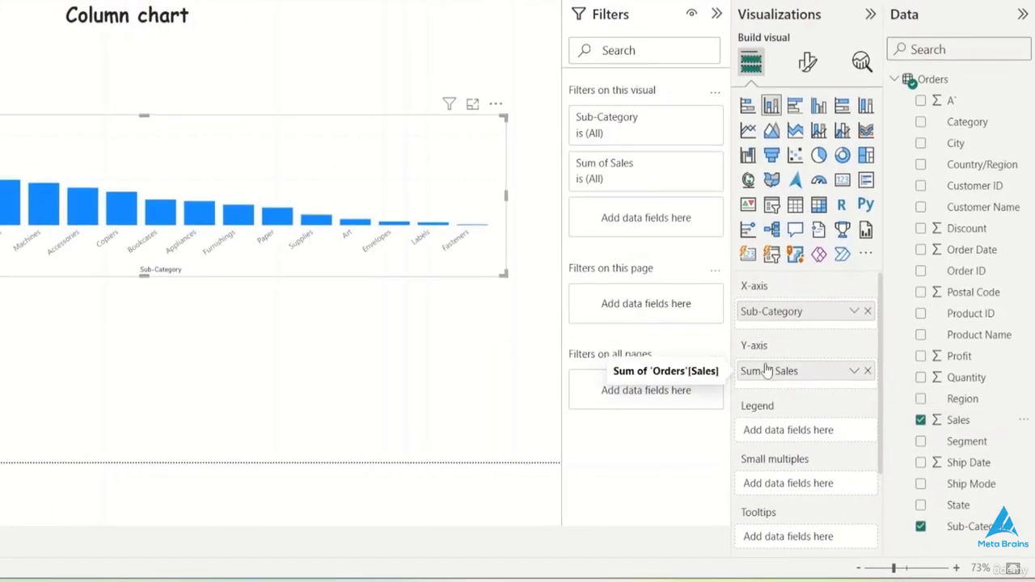
Resize the column chart to be slightly narrower and much taller, extending almost to the page's lower edge.
click(510, 285)
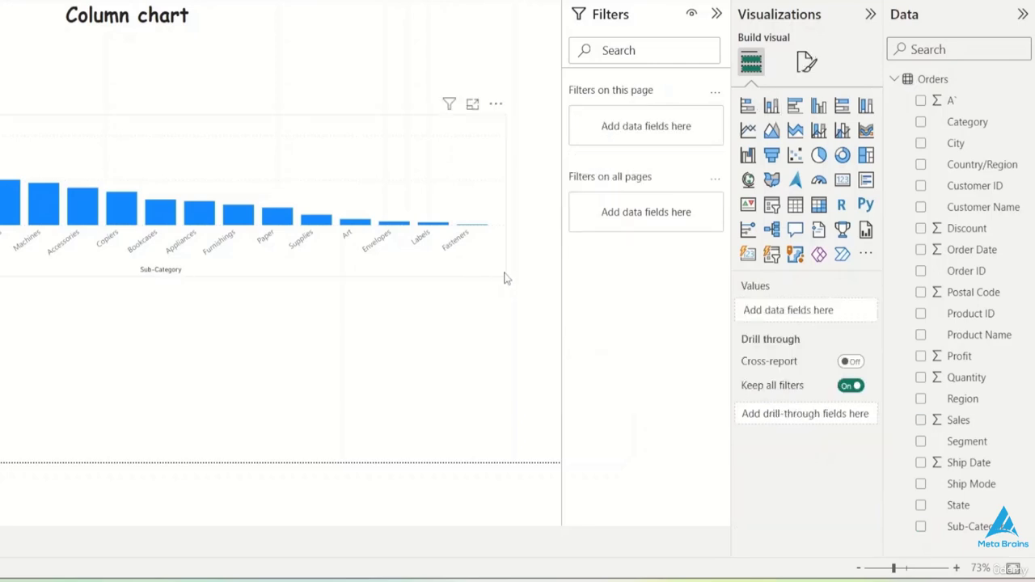
click(503, 275)
drag(503, 275, 436, 437)
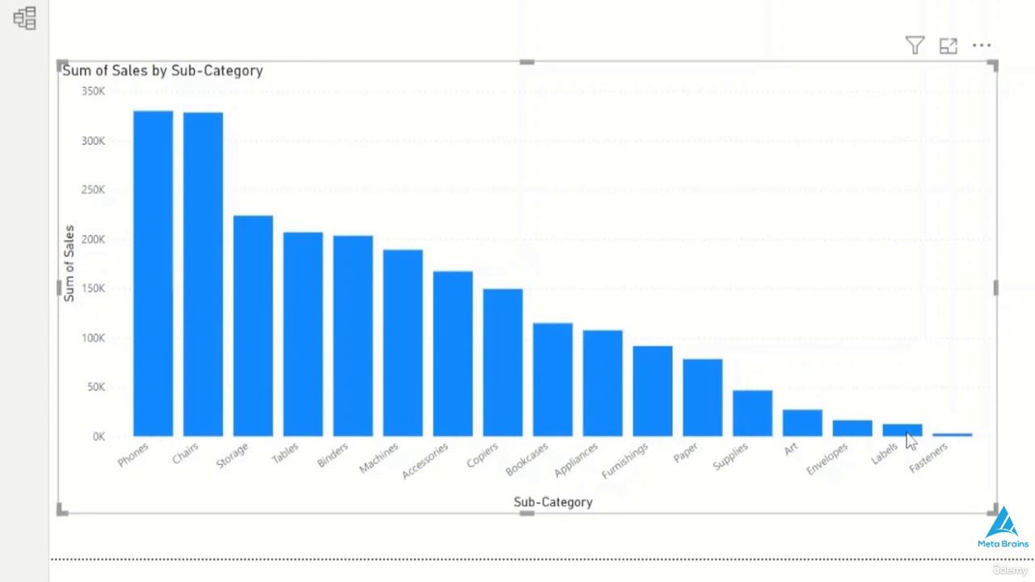
mouse_move(903, 440)
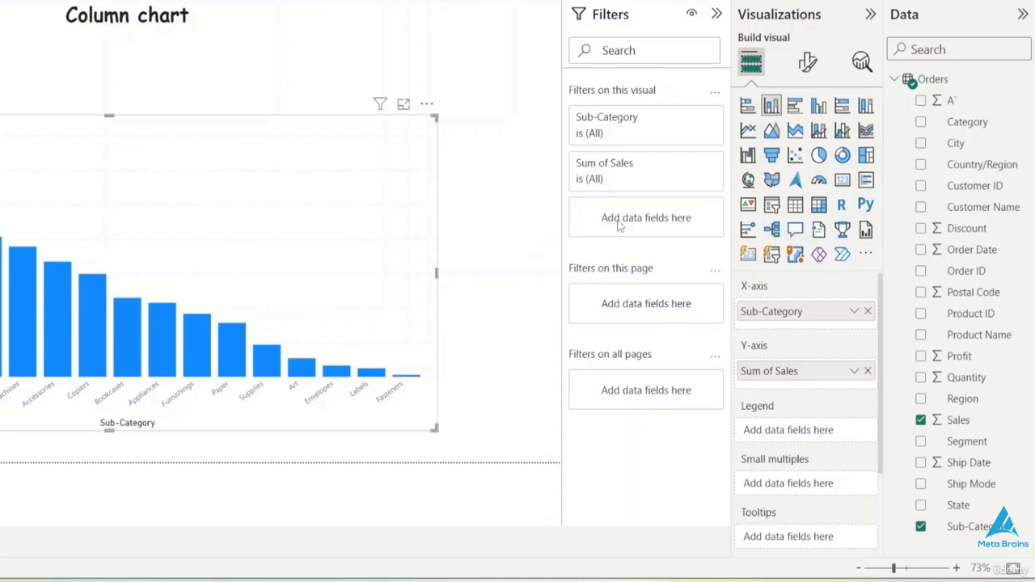
Set the font size of the chart's X-axis values to 18.
click(807, 64)
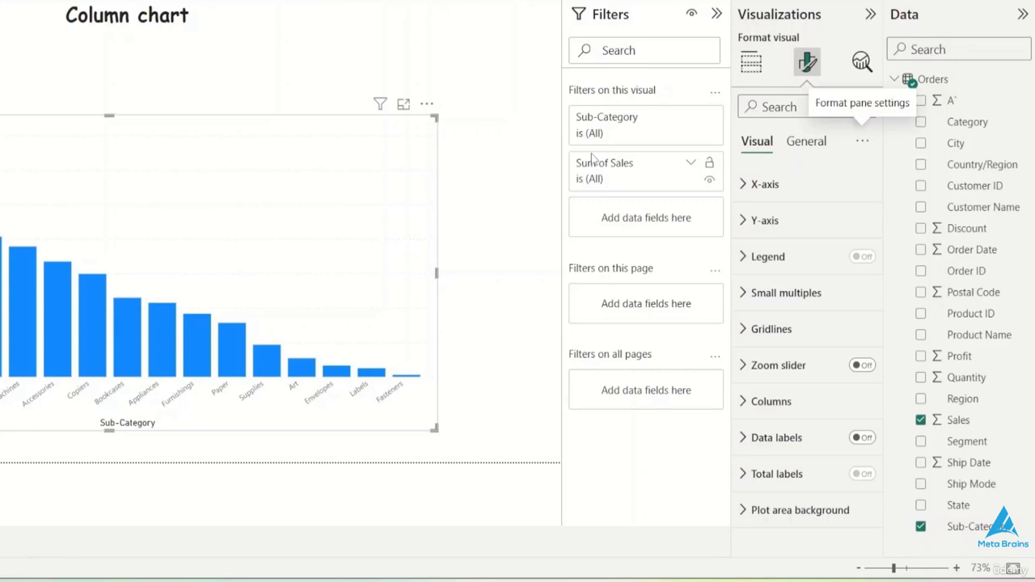
click(746, 185)
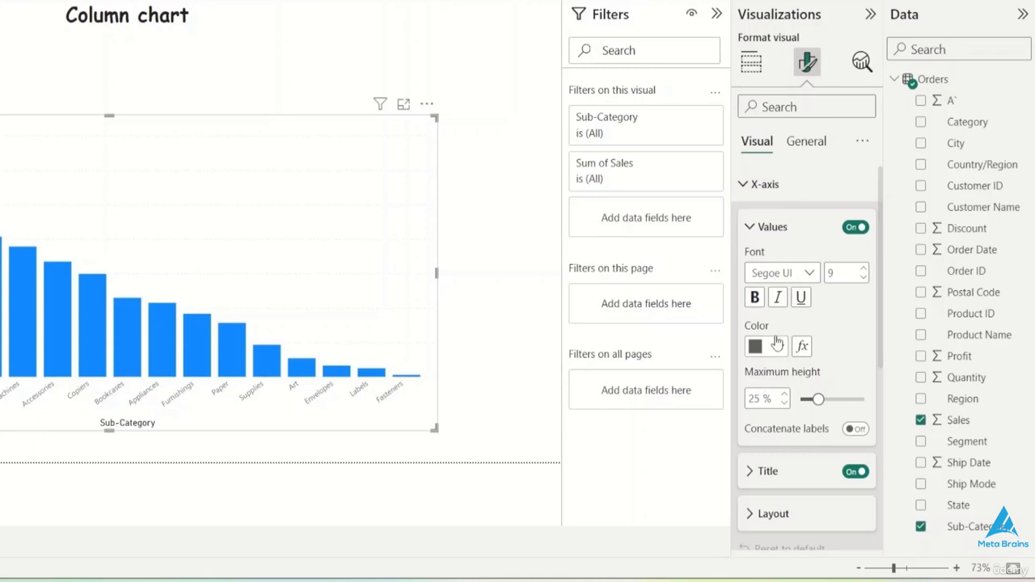
click(863, 279)
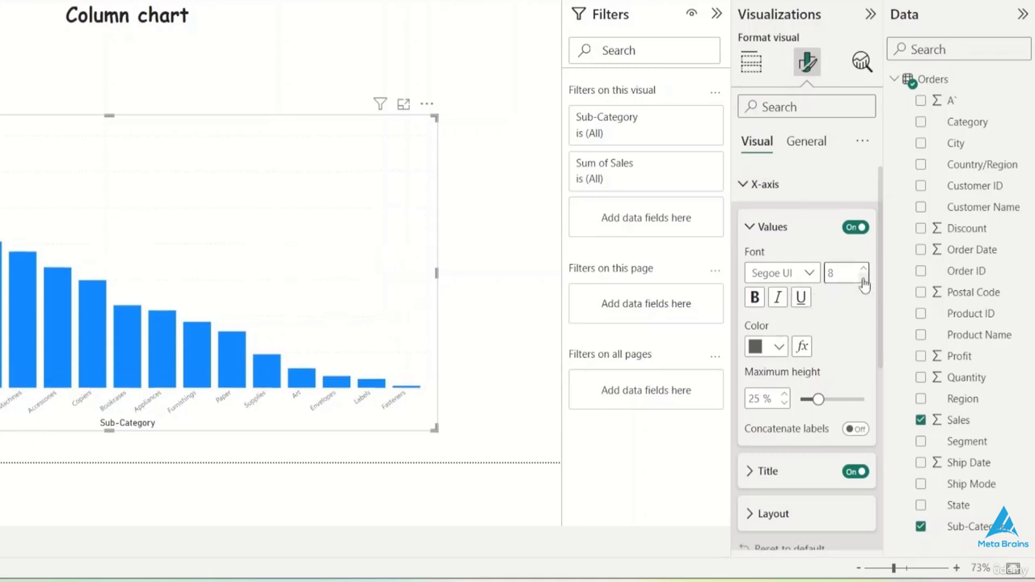
click(864, 270)
click(864, 270)
click(864, 271)
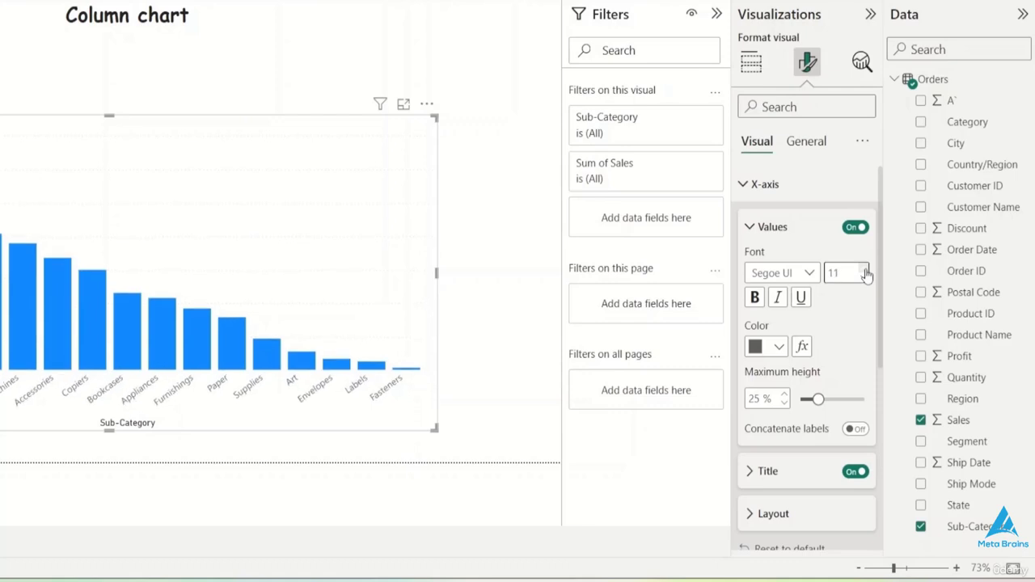
click(864, 271)
click(865, 271)
click(865, 271)
click(865, 271)
click(864, 271)
click(864, 271)
click(865, 271)
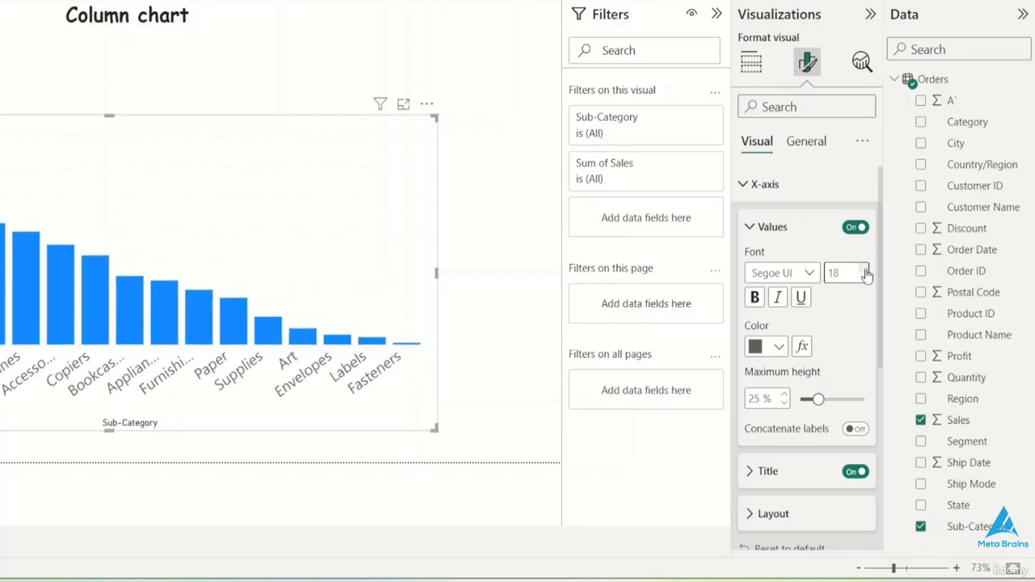
click(752, 230)
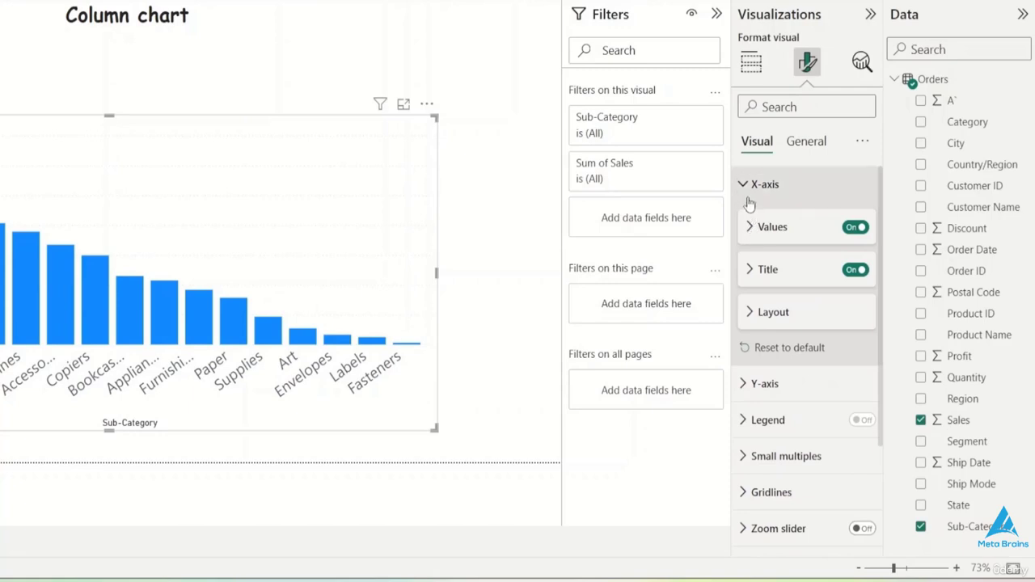
Replace the chart's title text with "subcategory" and centre the title horizontally.
click(811, 152)
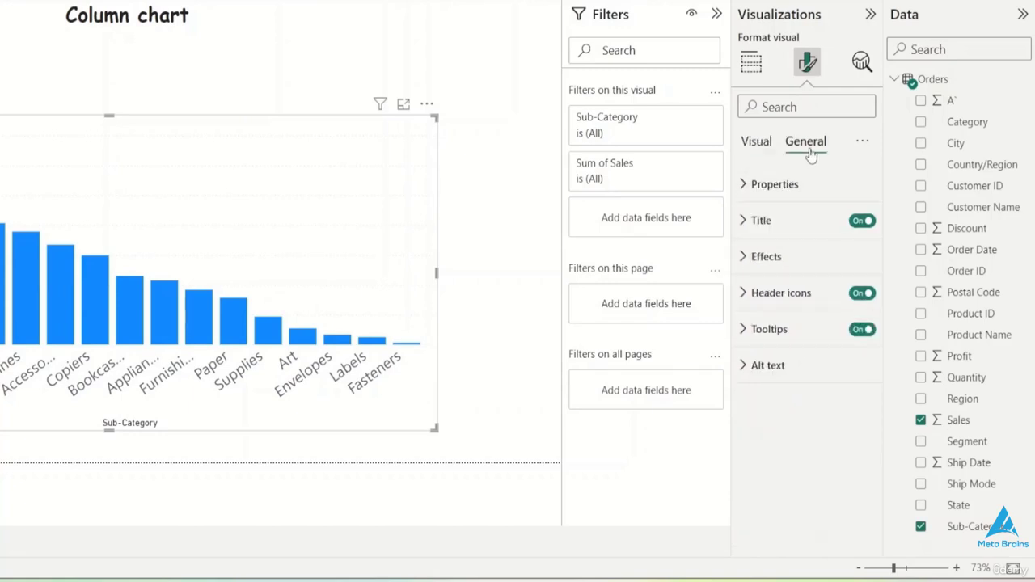
click(751, 222)
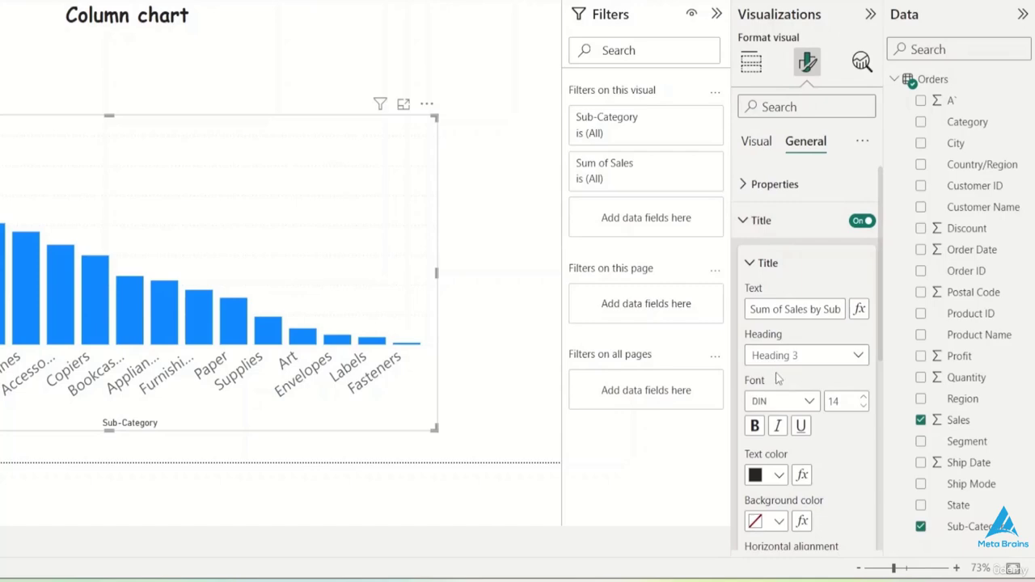
click(838, 309)
key(BackSpace)
key(BackSpace)
key(BackSpace)
key(BackSpace)
key(BackSpace)
key(BackSpace)
key(BackSpace)
key(BackSpace)
key(BackSpace)
key(BackSpace)
key(BackSpace)
key(BackSpace)
key(BackSpace)
key(BackSpace)
key(BackSpace)
key(BackSpace)
key(BackSpace)
key(BackSpace)
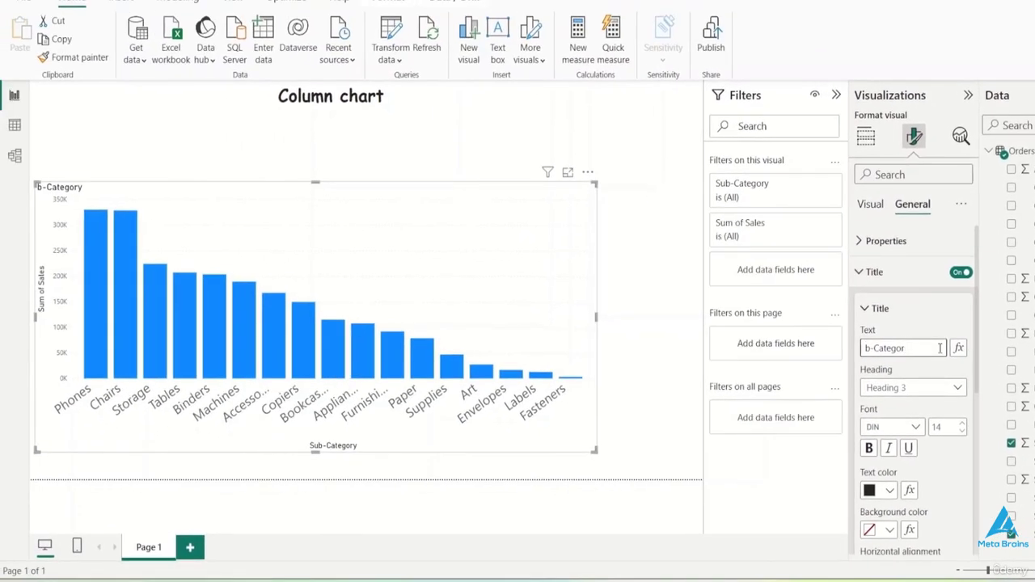
key(BackSpace)
key(BackSpace)
key(BackSpace)
key(BackSpace)
key(BackSpace)
key(BackSpace)
key(BackSpace)
key(BackSpace)
key(BackSpace)
key(BackSpace)
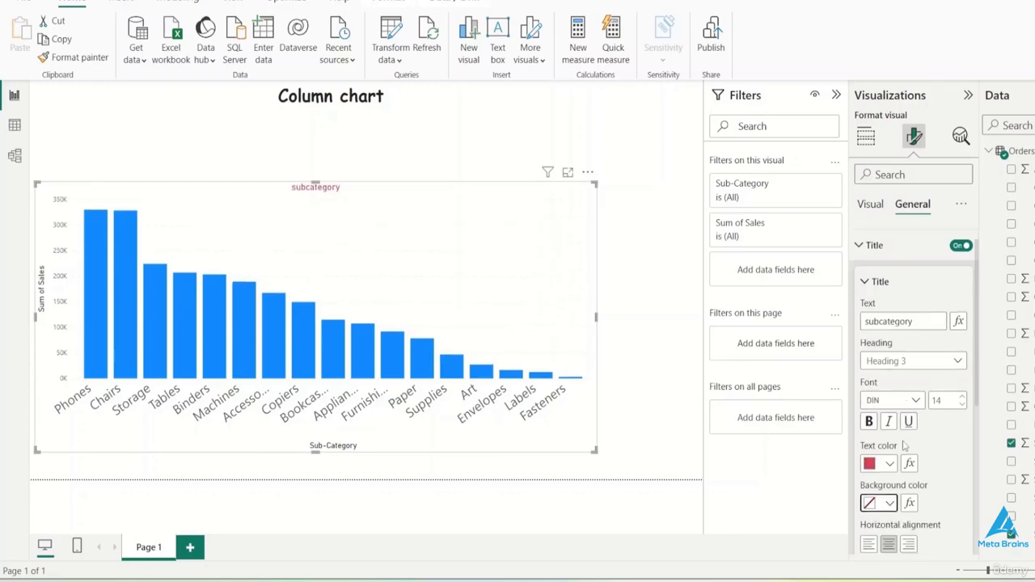
Give the chart title a dark red background and white text.
scroll(904, 445, down, 2)
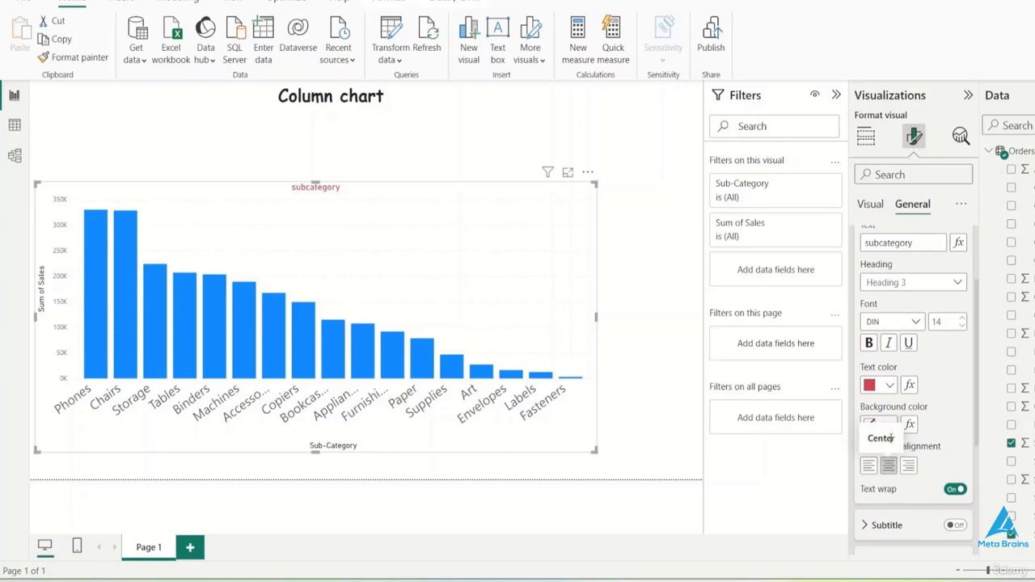
click(890, 425)
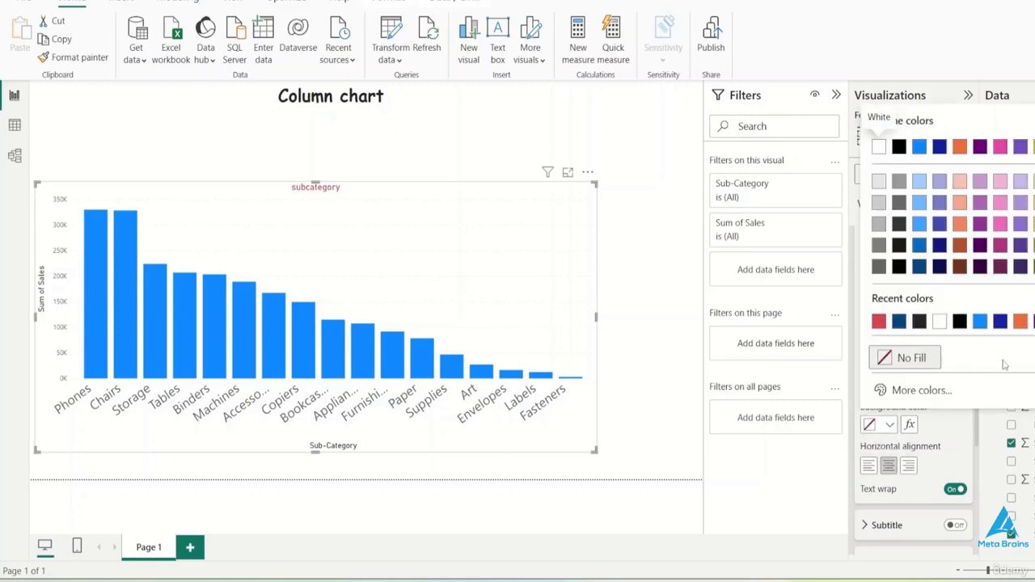
click(1001, 266)
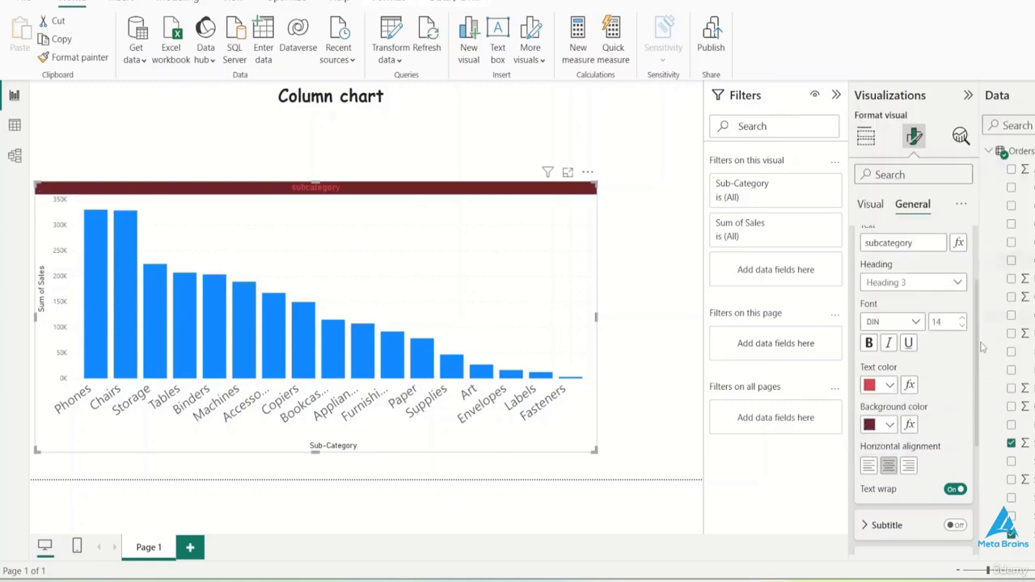
scroll(962, 364, up, 1)
click(890, 433)
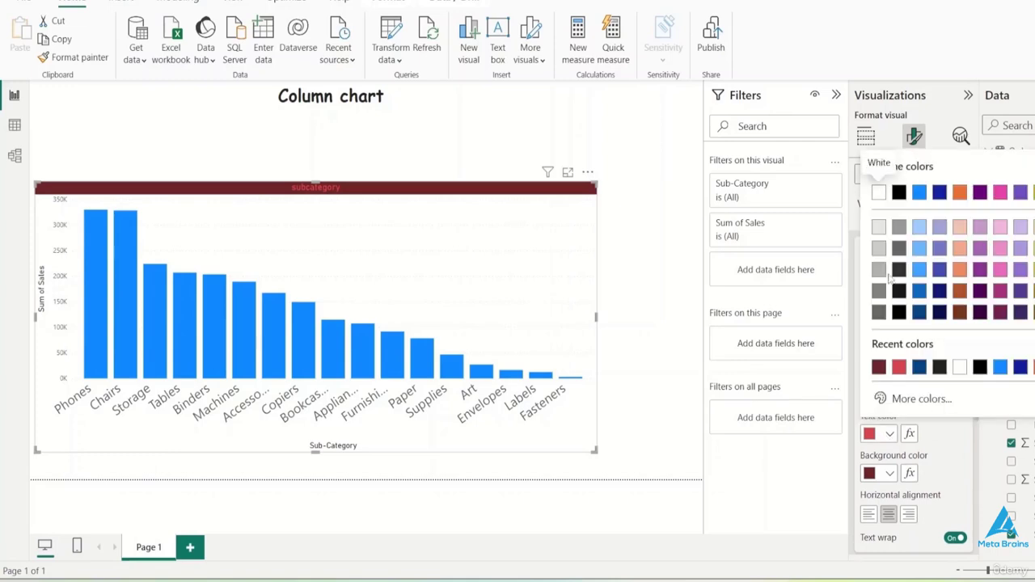
click(880, 195)
scroll(896, 344, up, 1)
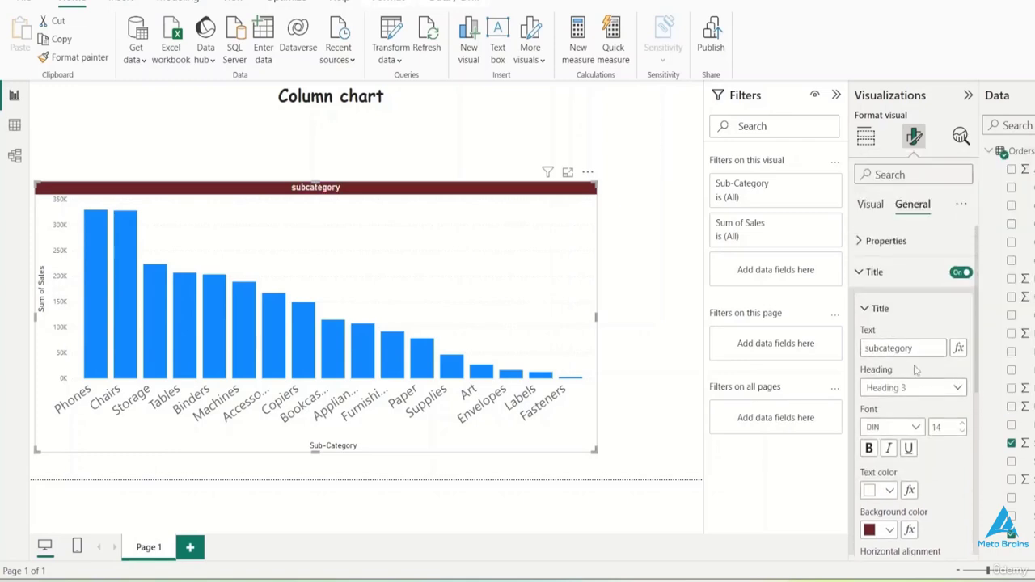
Set the chart title's font size to 16 and collapse the title options.
click(961, 423)
click(960, 423)
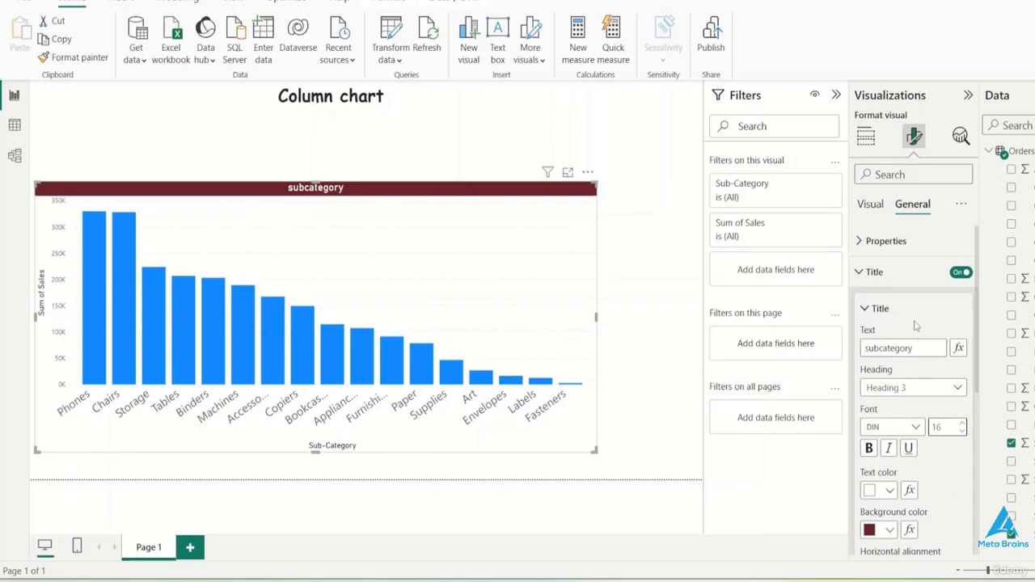
click(864, 270)
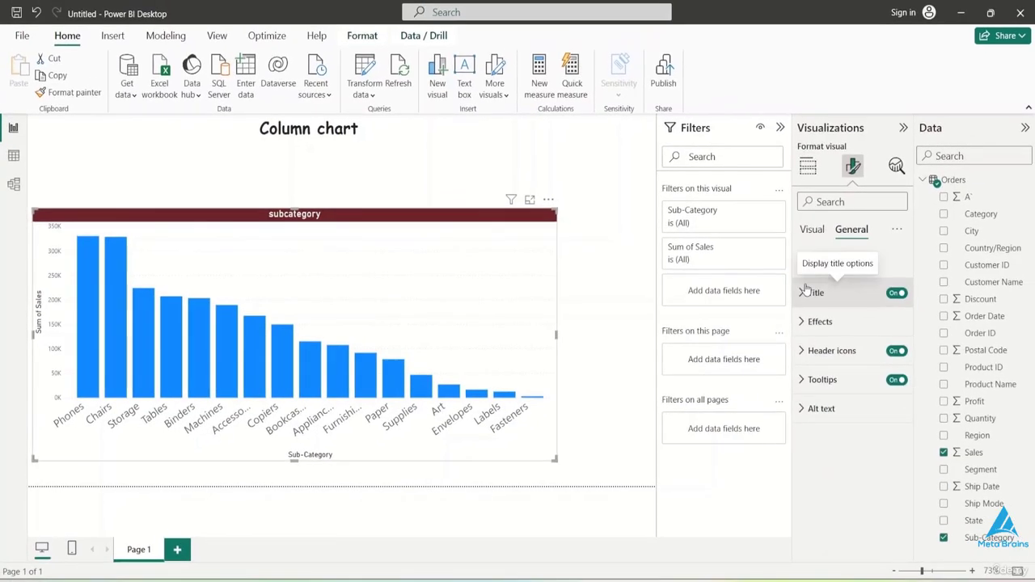